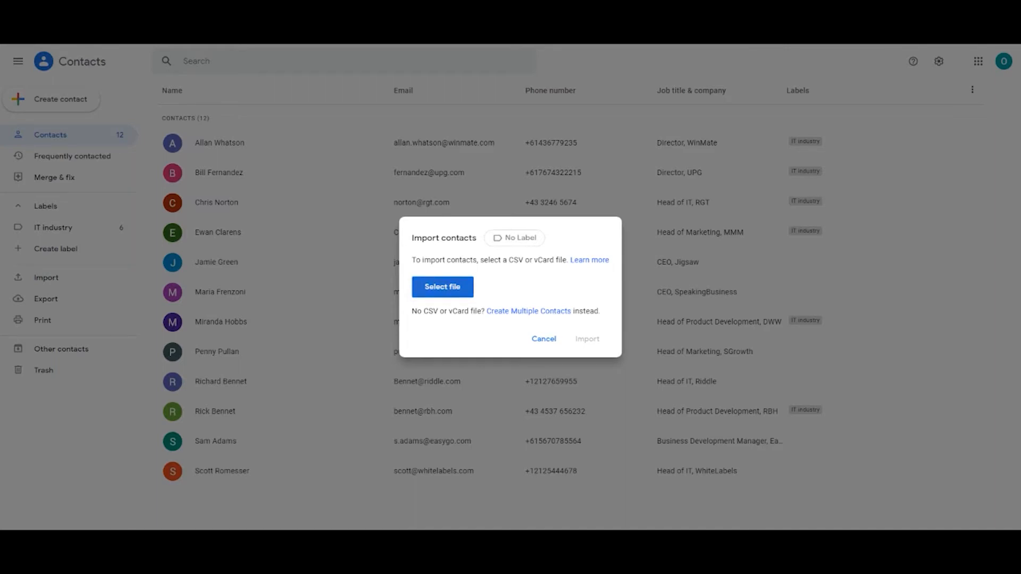
Import the contacts from the selected file into Google Contacts
left_click(591, 339)
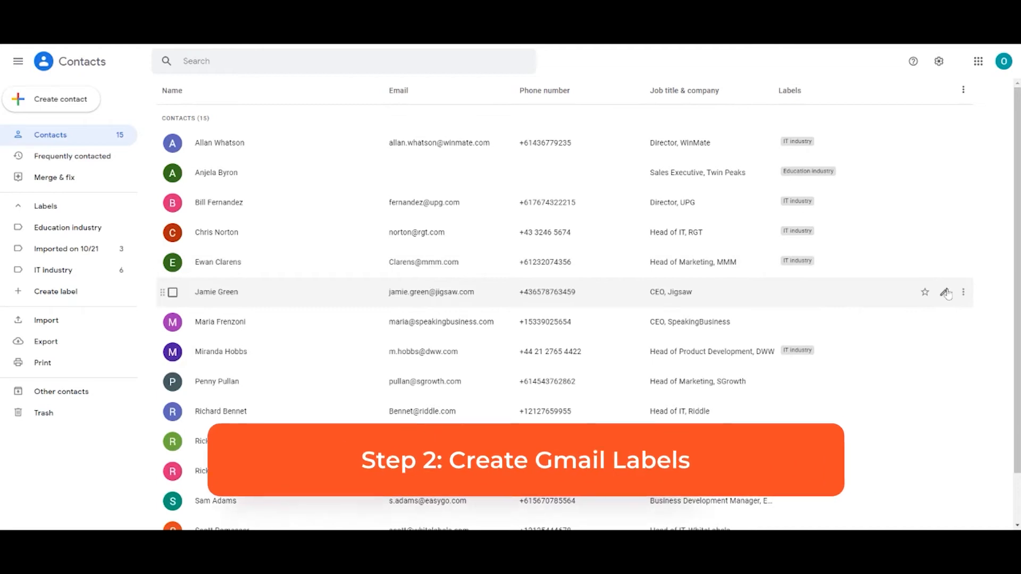
Assign the Education industry label to the contact who is CEO of Jigsaw and save the contact
left_click(945, 293)
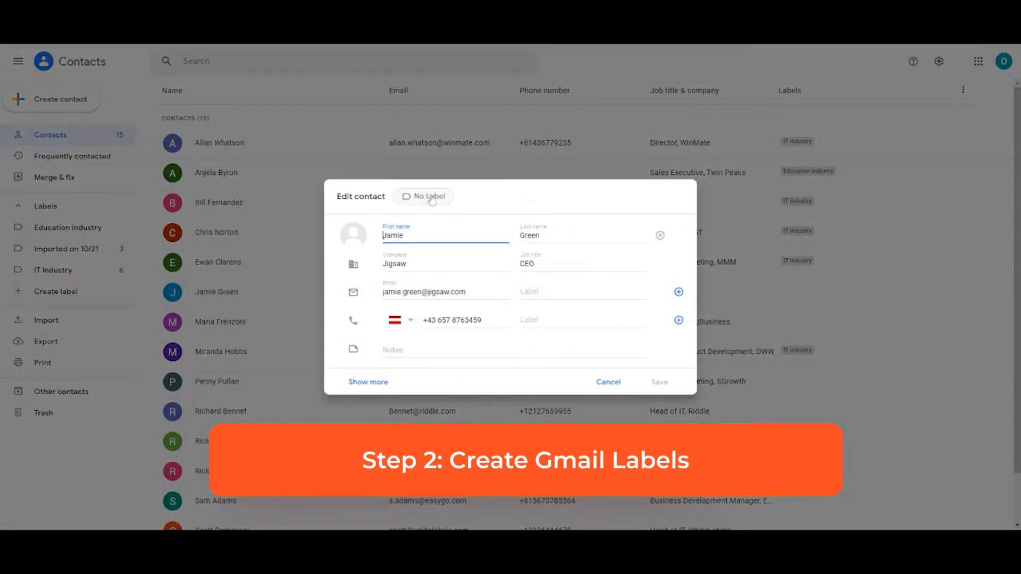
left_click(428, 197)
left_click(458, 220)
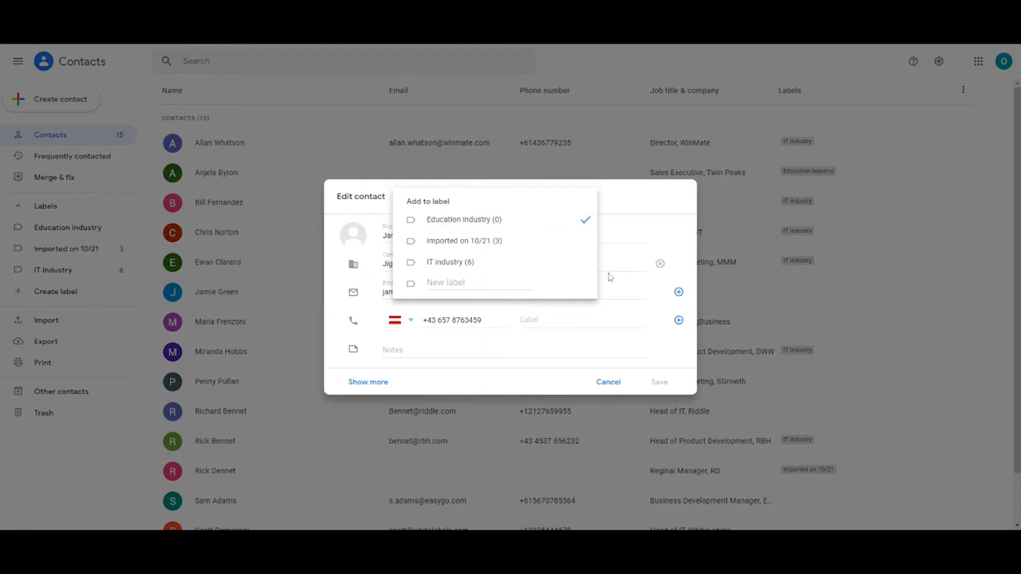
left_click(644, 210)
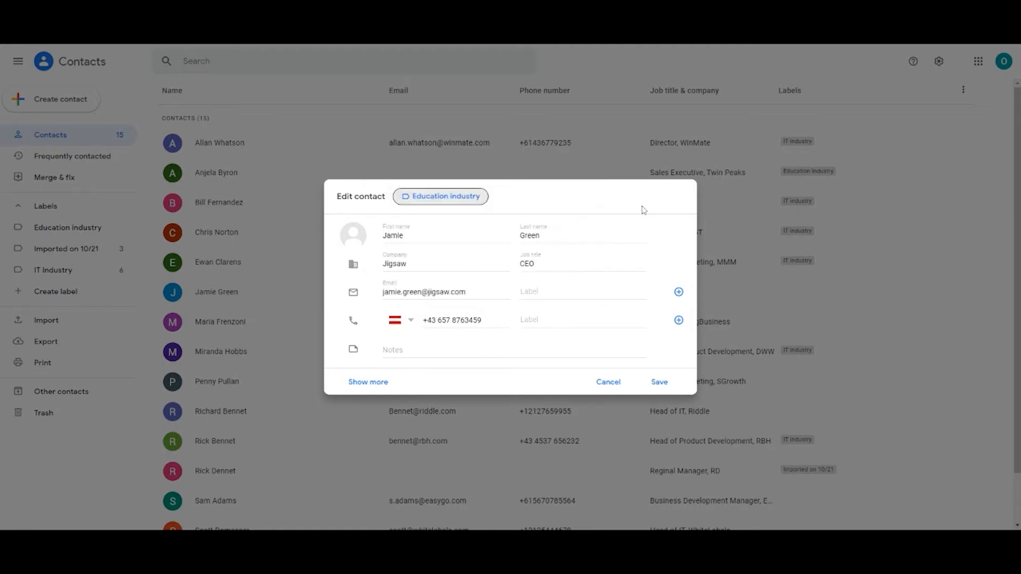
left_click(658, 384)
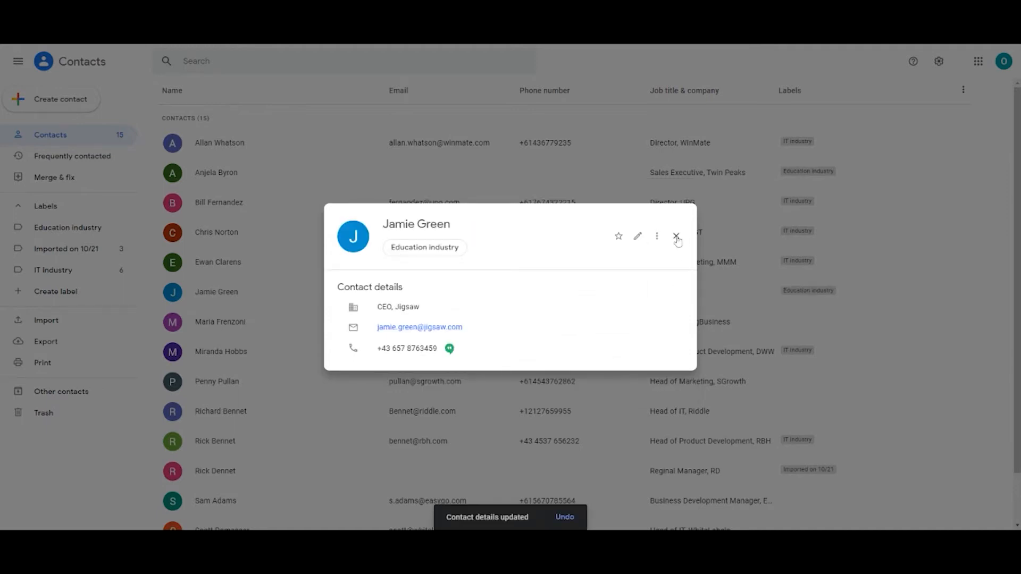
left_click(675, 236)
Assign the Education industry label to the SpeakingBusiness CEO contact and save the contact
left_click(943, 321)
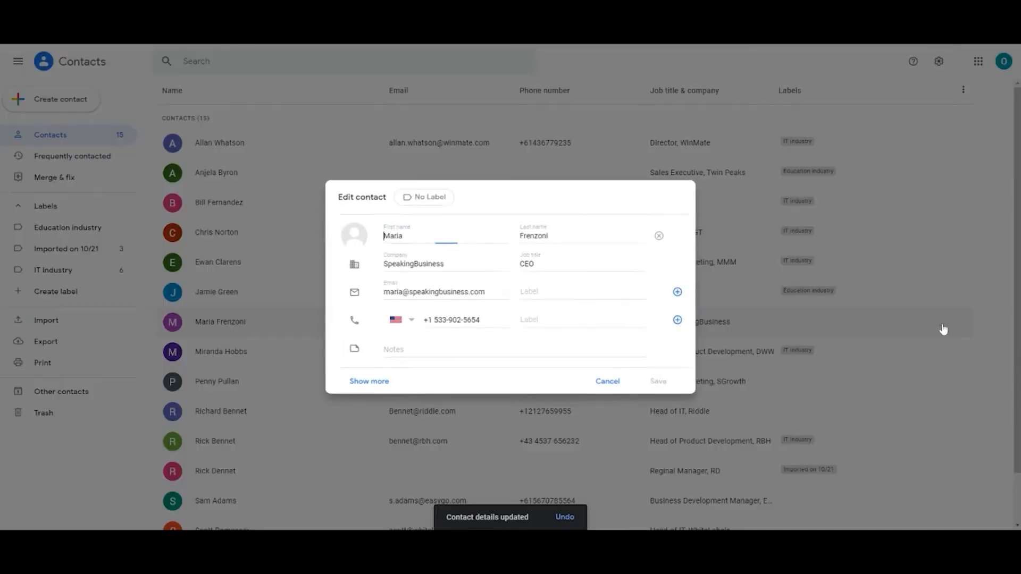
left_click(440, 198)
left_click(460, 222)
left_click(658, 230)
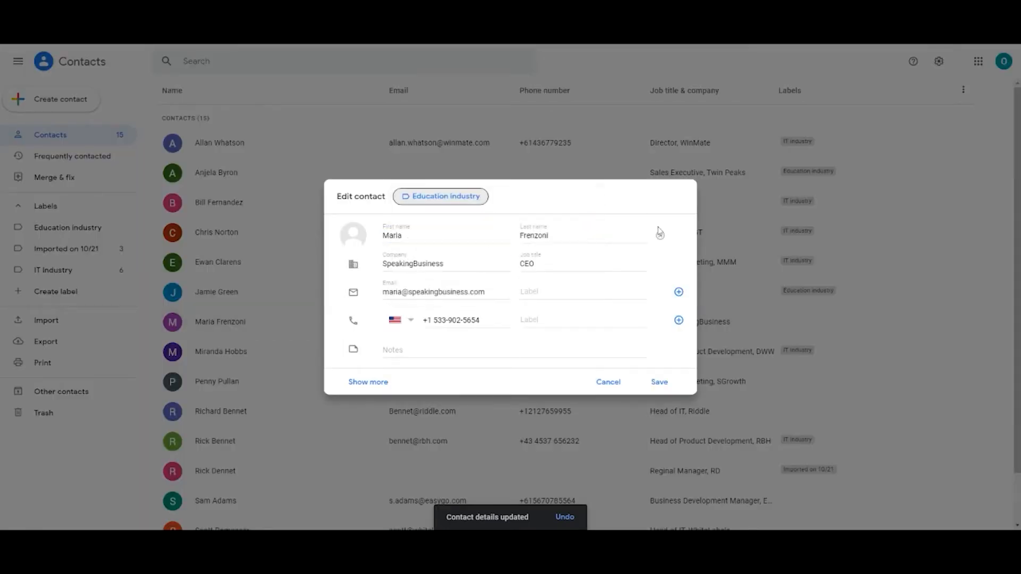
left_click(659, 382)
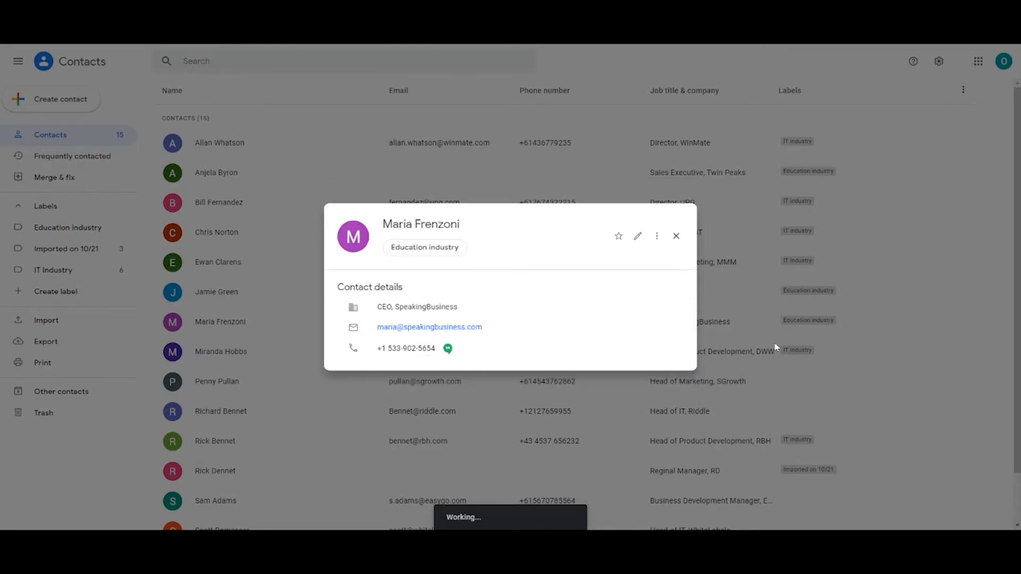
left_click(746, 420)
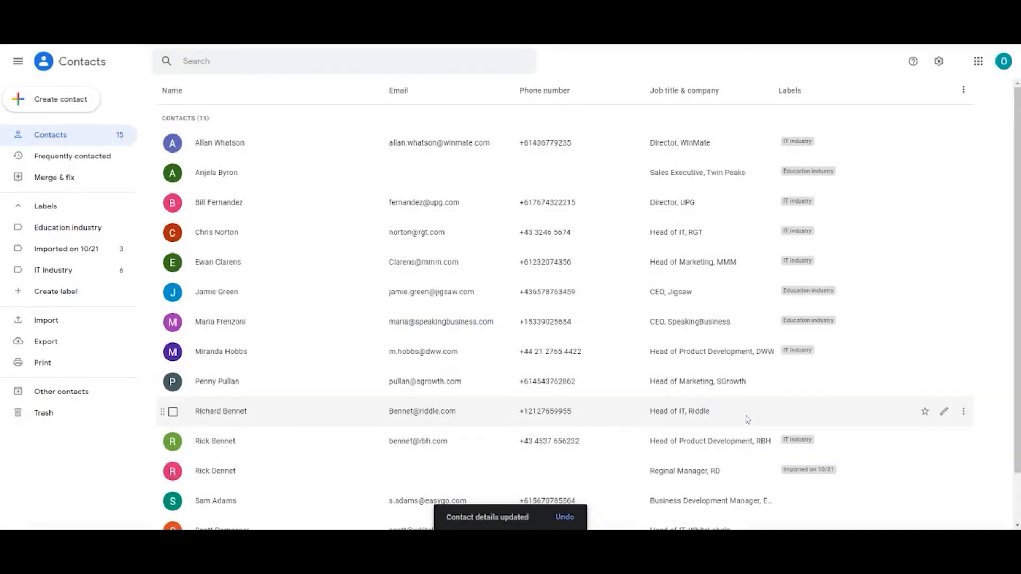
Assign the Education industry label to the Head of IT contact at Riddle and save the contact
left_click(940, 414)
left_click(425, 129)
left_click(456, 154)
left_click(678, 135)
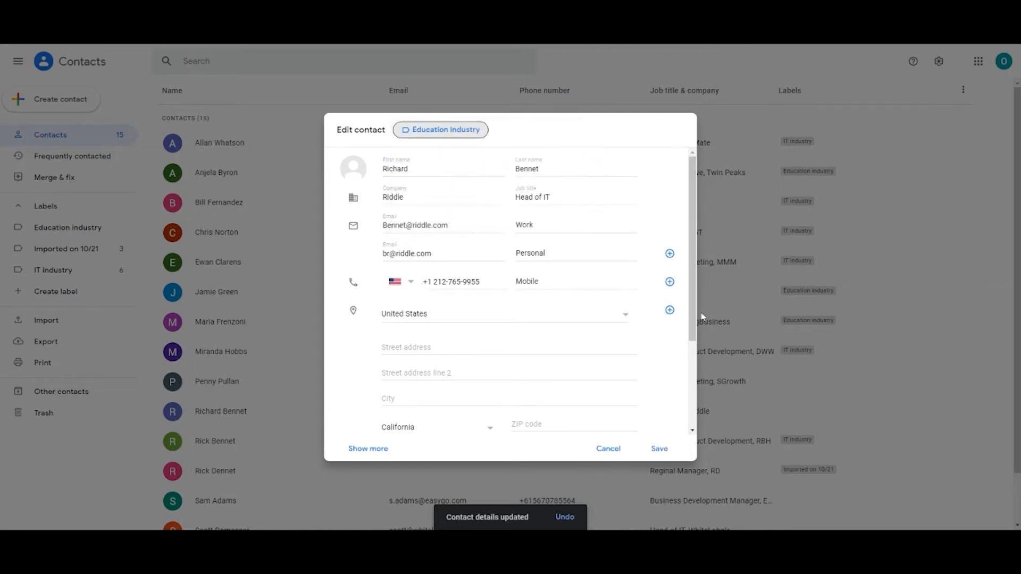
left_click(660, 449)
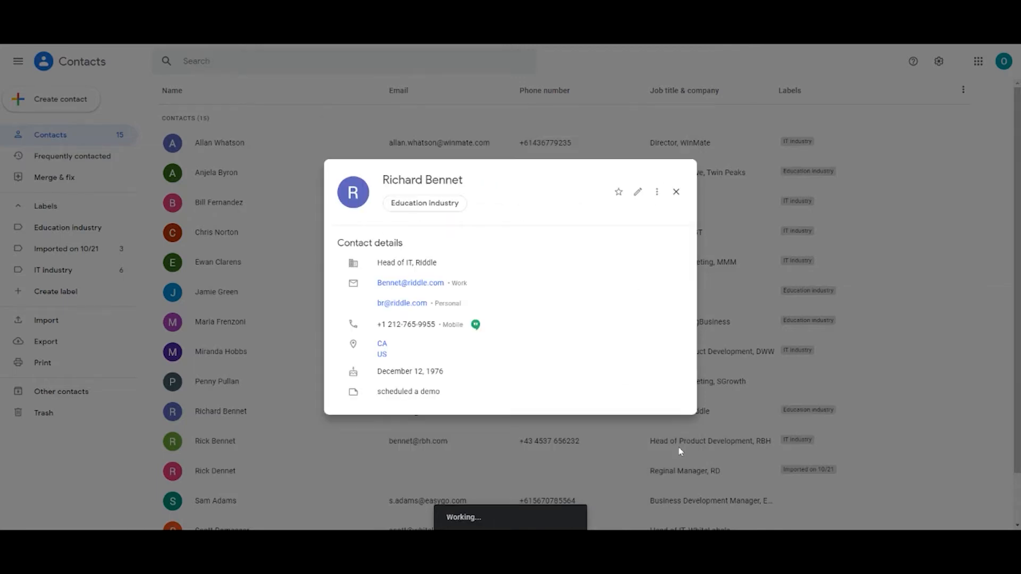
left_click(675, 192)
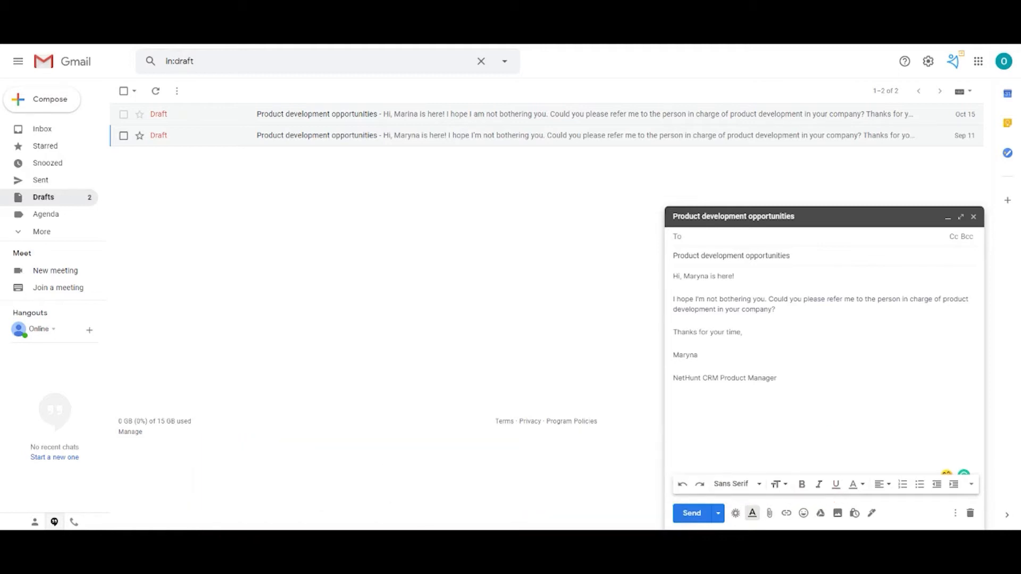
In the Product development opportunities draft in Gmail, add the suggested recipients for "it"
left_click(684, 236)
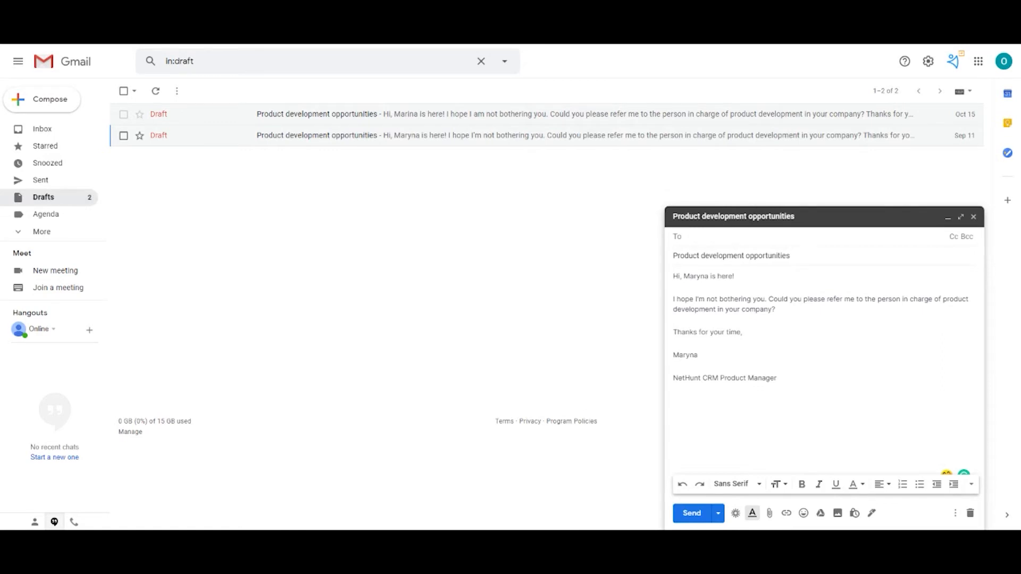
type("it")
left_click(737, 266)
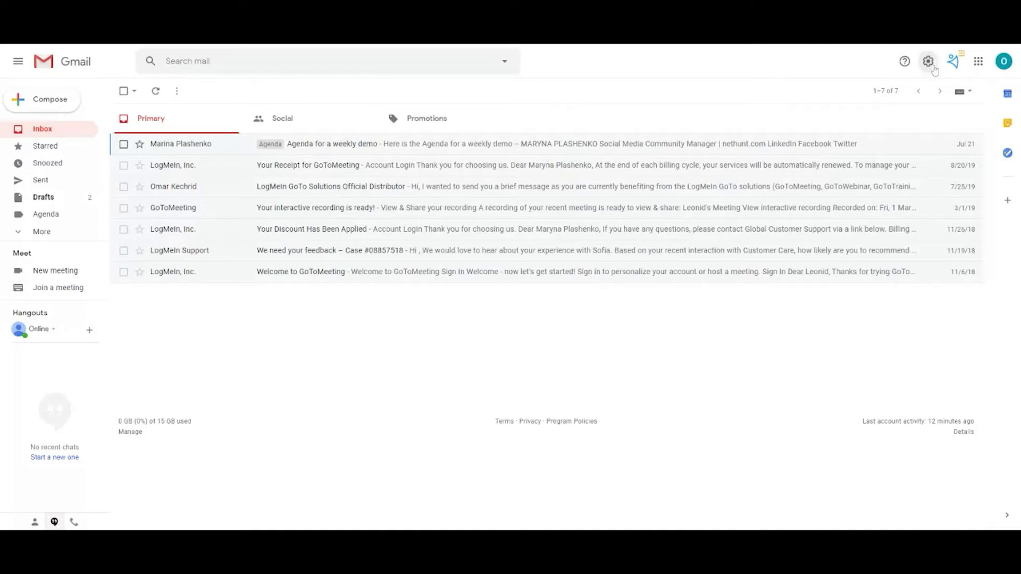
Enable Templates in Gmail's advanced settings and save the changes
left_click(930, 64)
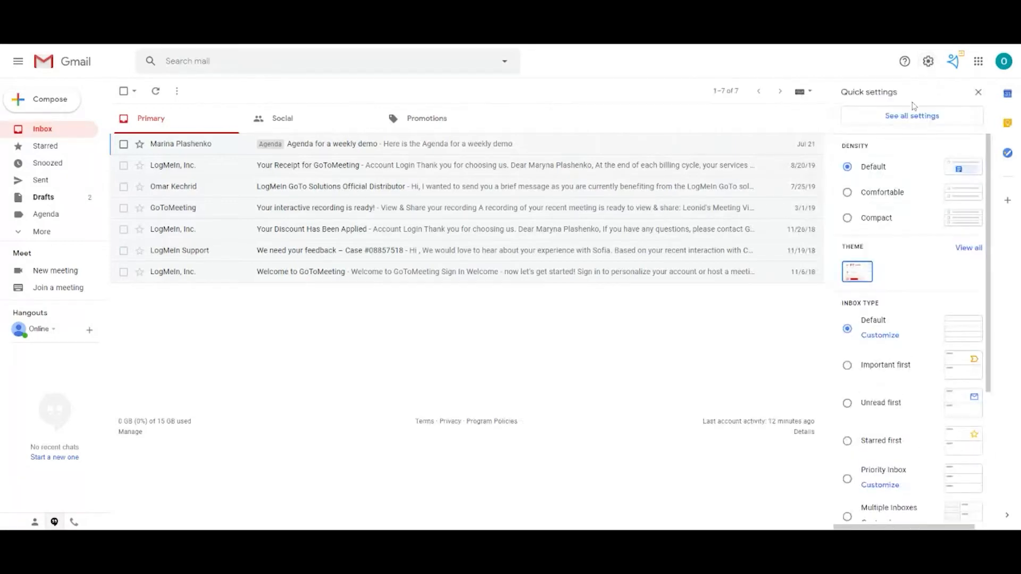
left_click(908, 117)
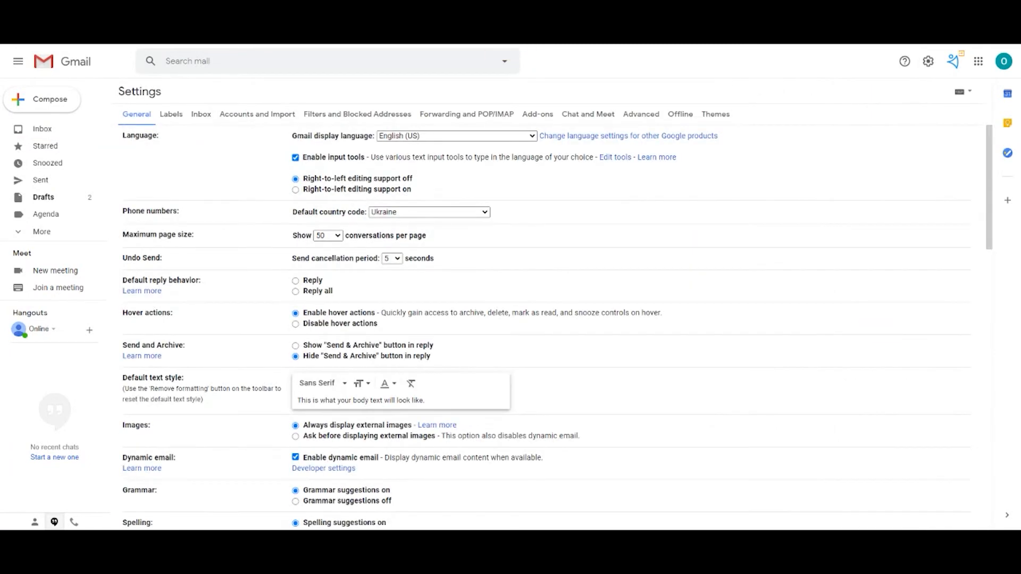
left_click(640, 115)
left_click(763, 212)
left_click(538, 392)
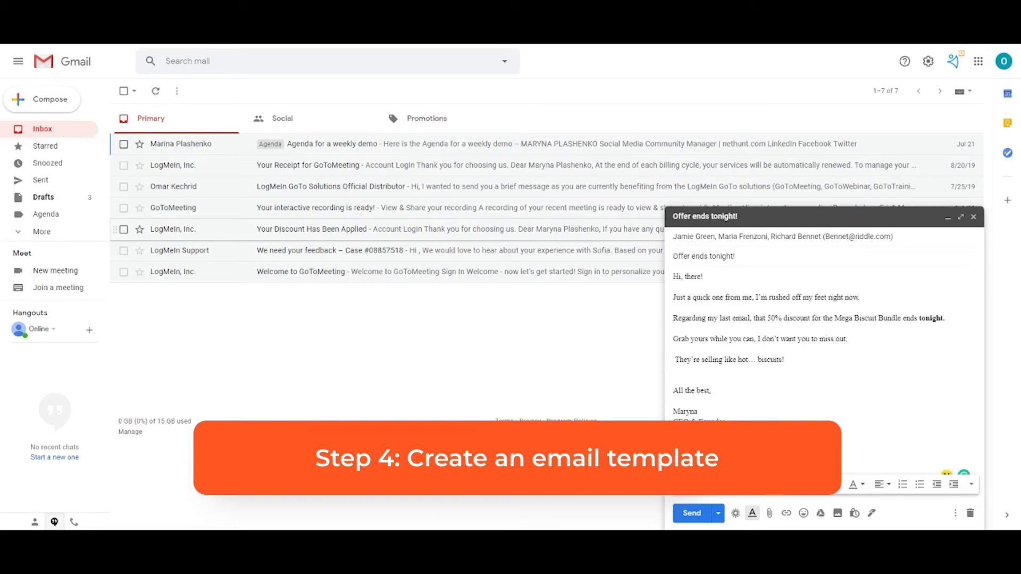
Save the "Offer ends tonight!" draft as a new template named "Follow up template"
left_click(955, 515)
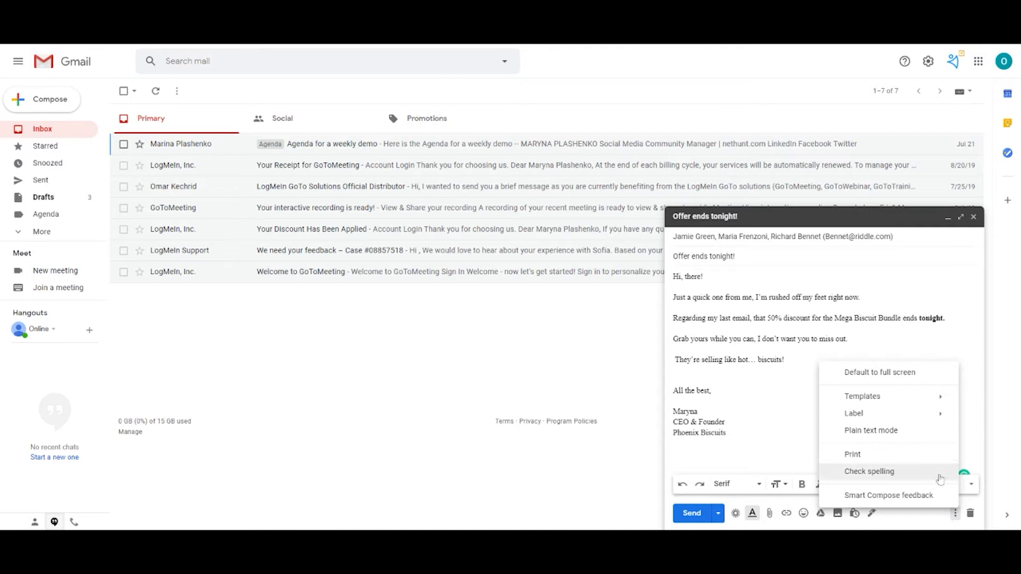
mouse_move(933, 398)
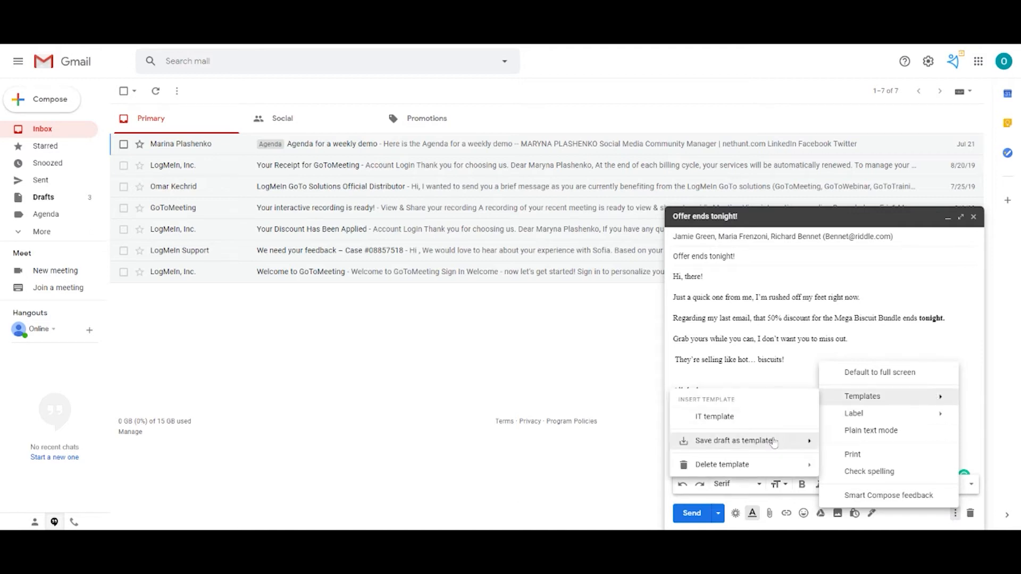
mouse_move(773, 441)
left_click(584, 484)
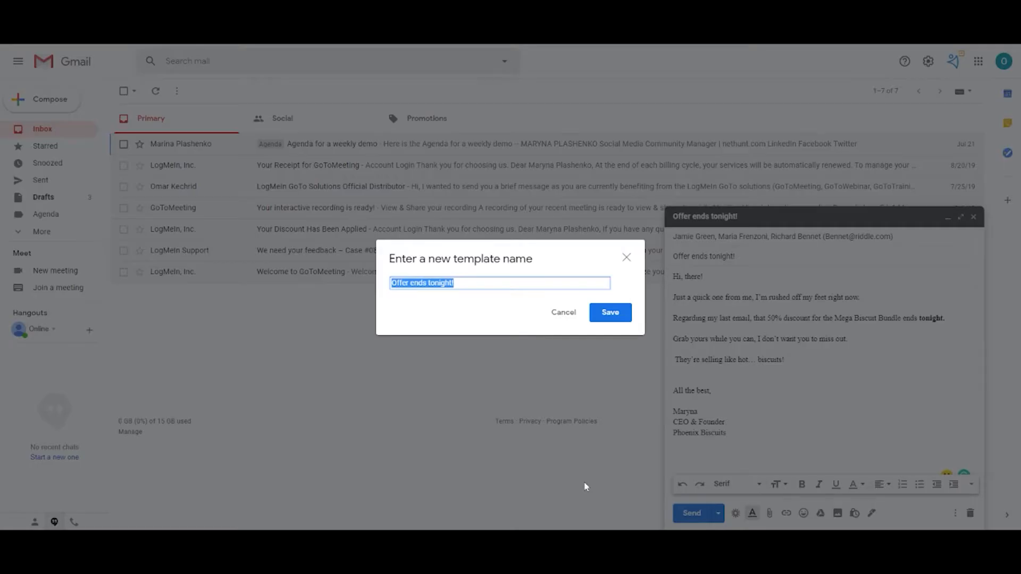
type("Follow up temlp")
key("BackSpace")
key("BackSpace")
type("plate")
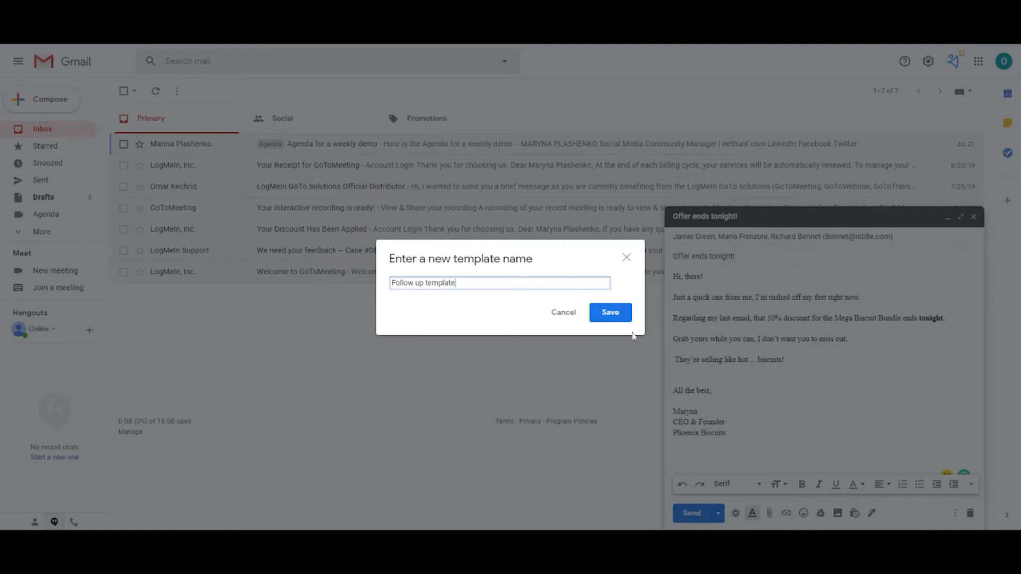
left_click(618, 318)
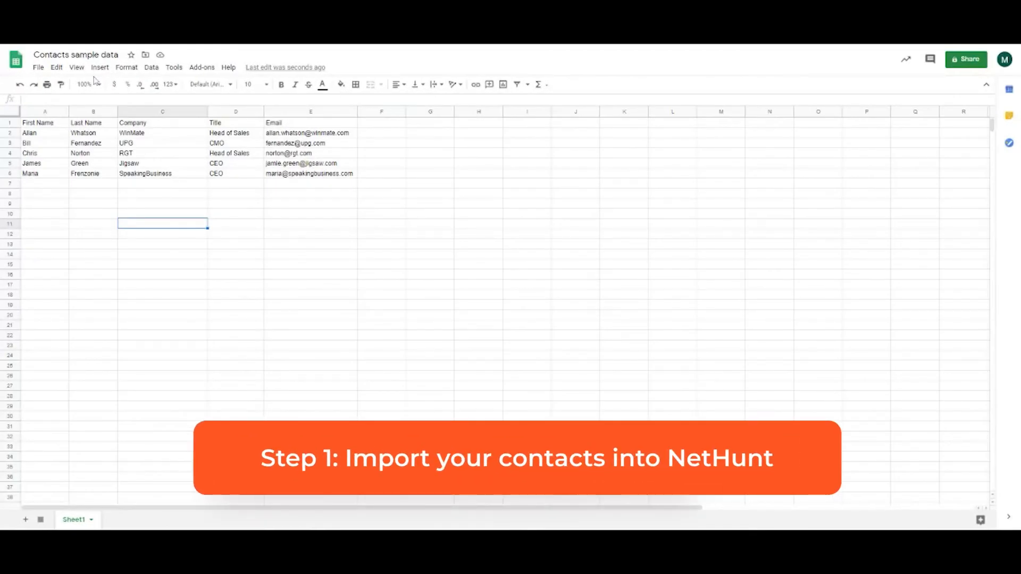
Download the current sheet of the Contacts sample data spreadsheet as comma-separated values (.csv)
left_click(38, 68)
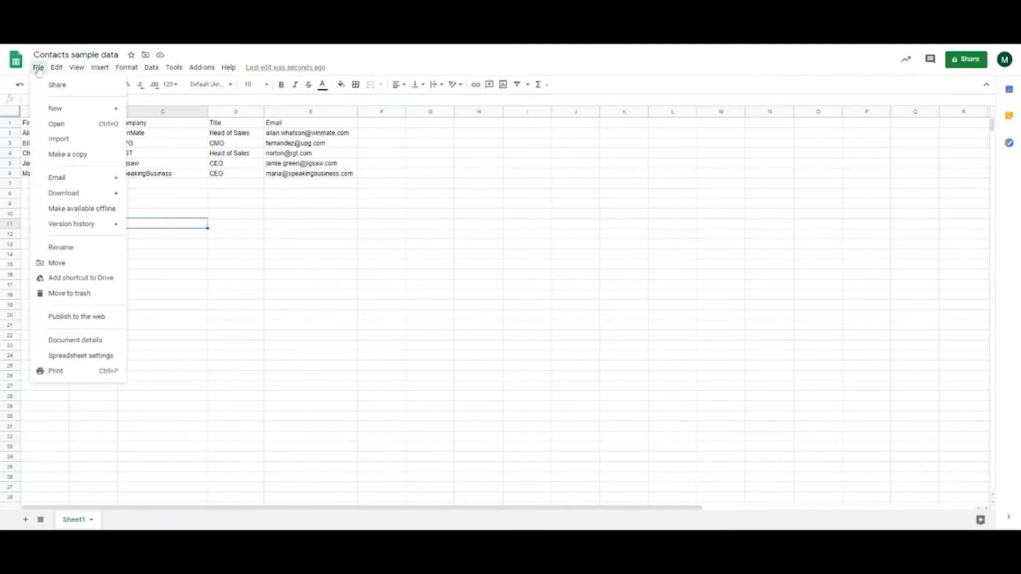
mouse_move(80, 193)
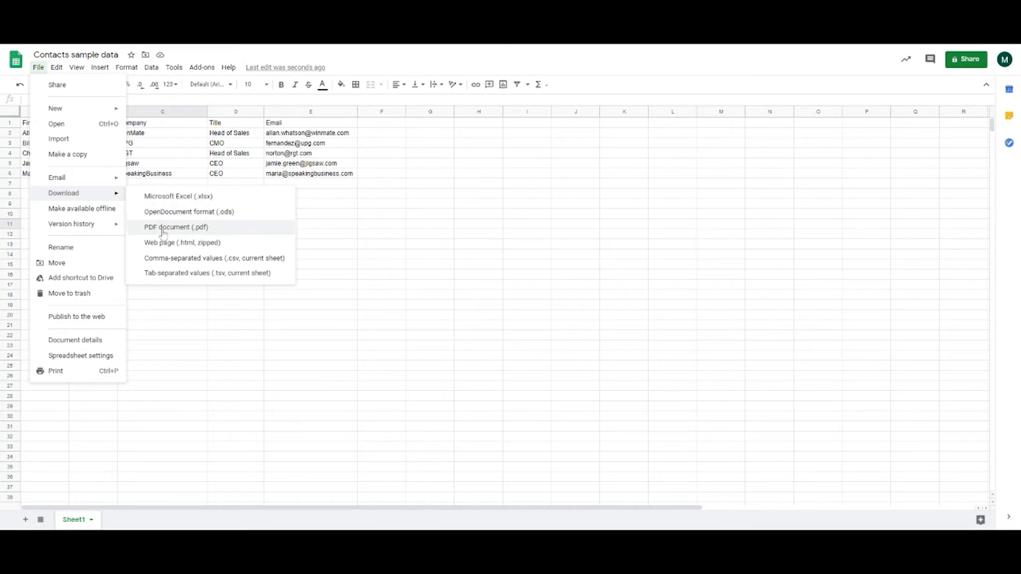
left_click(176, 259)
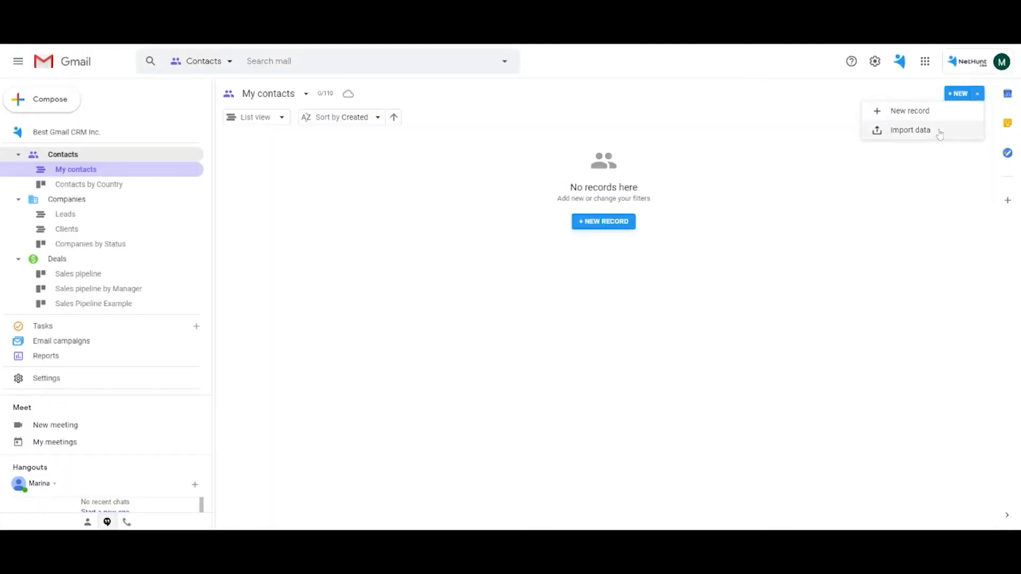
Upload "Contacts sample data - Sheet1 (1).csv" as a CSV import in NetHunt CRM and choose the Contacts folder as its destination
left_click(934, 131)
left_click(400, 179)
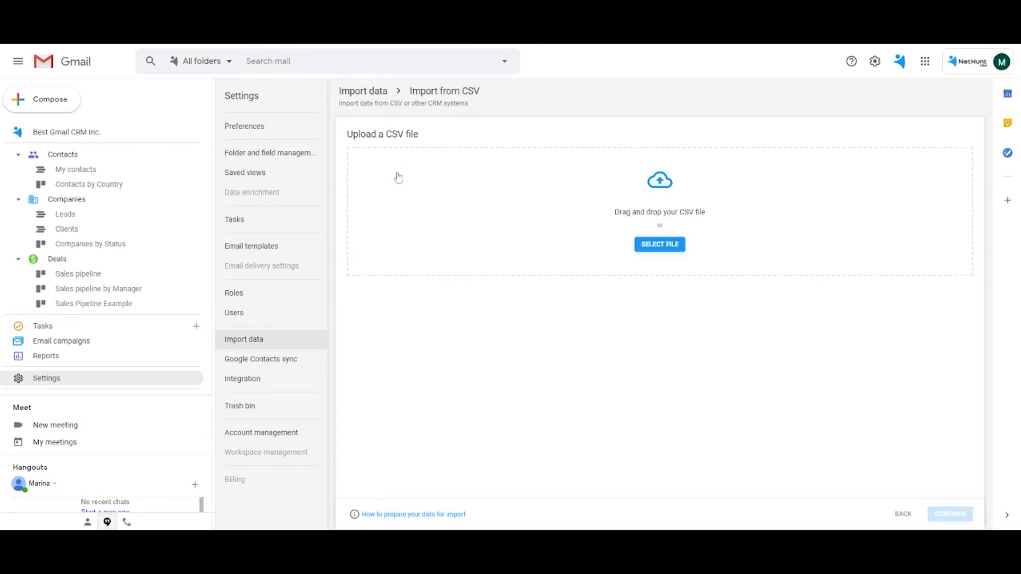
left_click(661, 245)
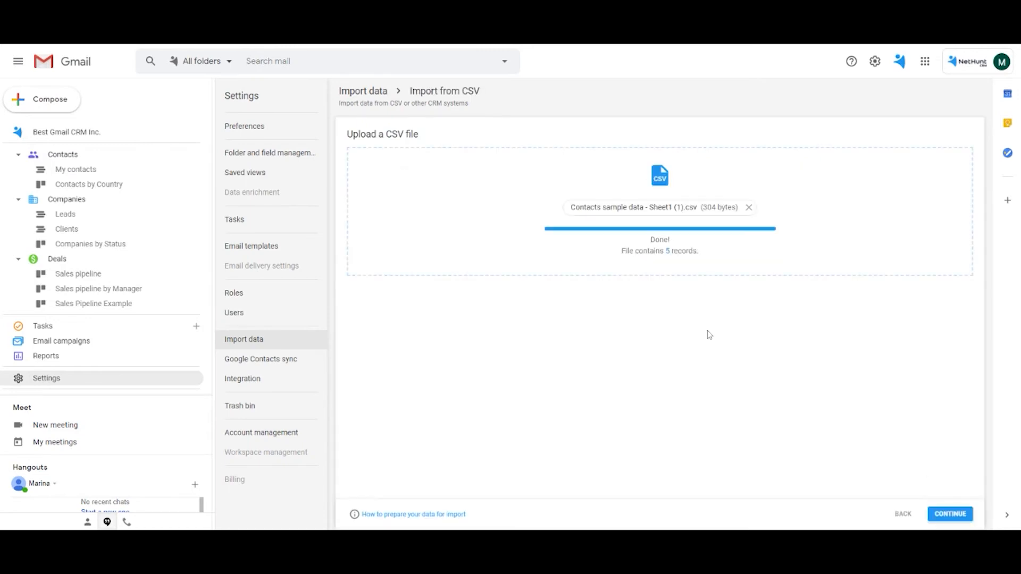
left_click(950, 513)
left_click(423, 186)
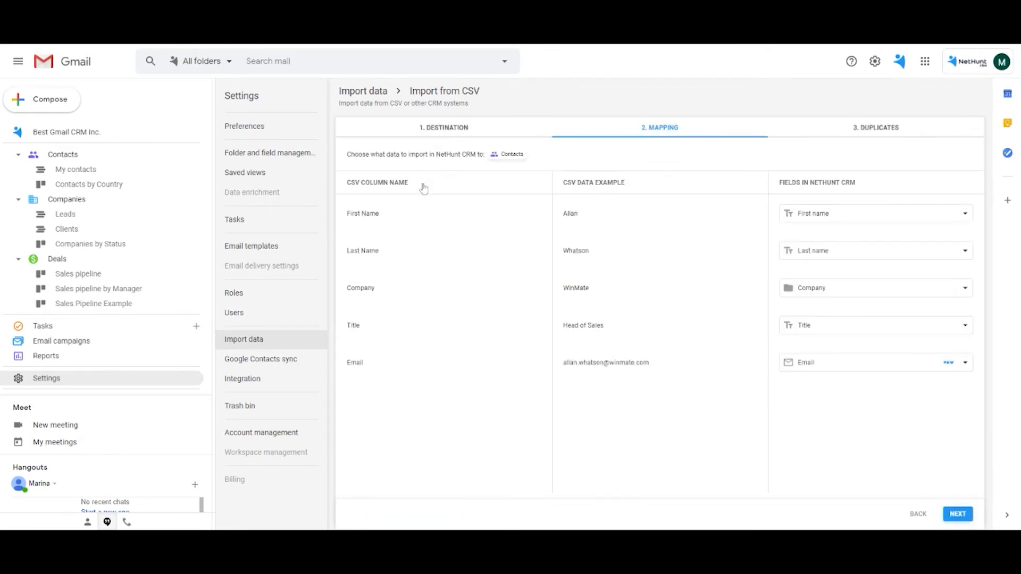
Map the CSV's Email column to a new Email field and continue to the duplicates stage
left_click(895, 371)
left_click(882, 417)
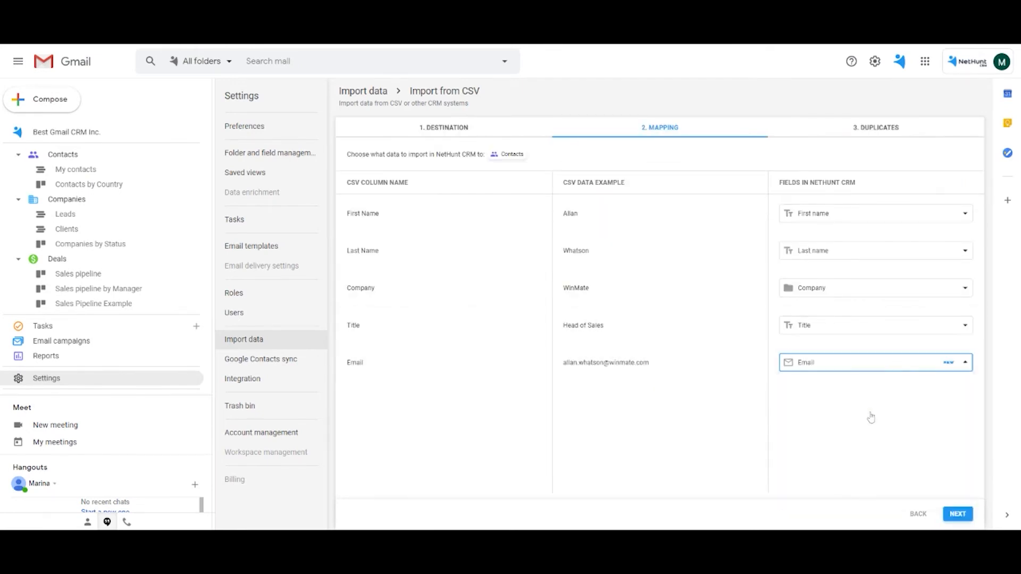
left_click(957, 514)
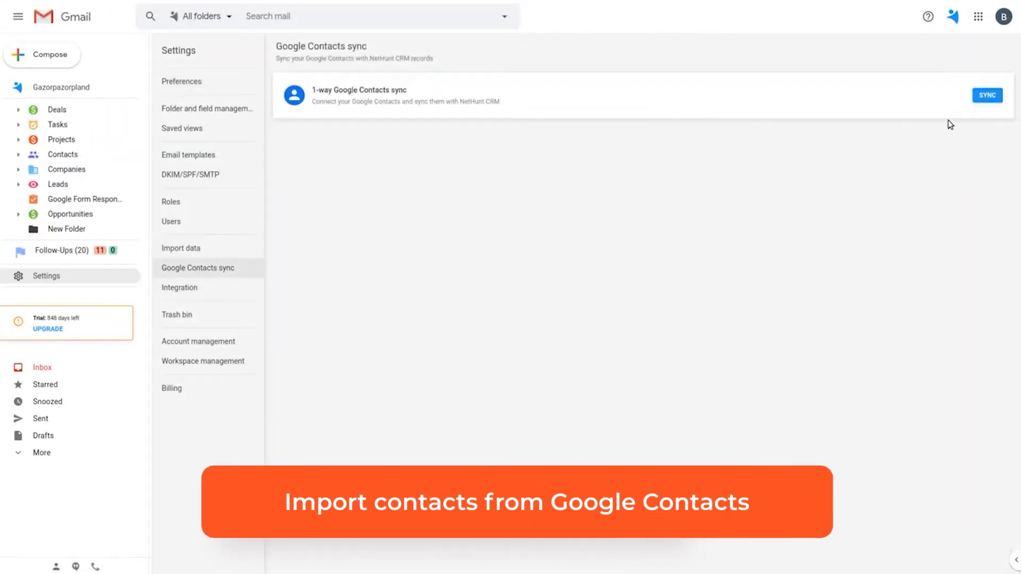
Set up the 1-way Google Contacts sync from Label 1 to the Contacts folder and run it
left_click(986, 95)
left_click(481, 249)
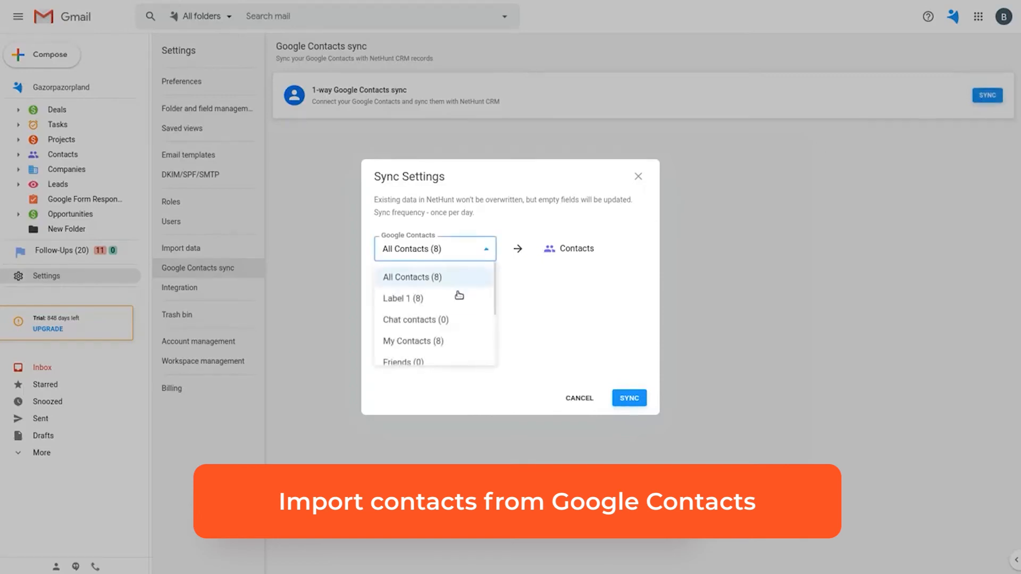
left_click(457, 294)
left_click(628, 398)
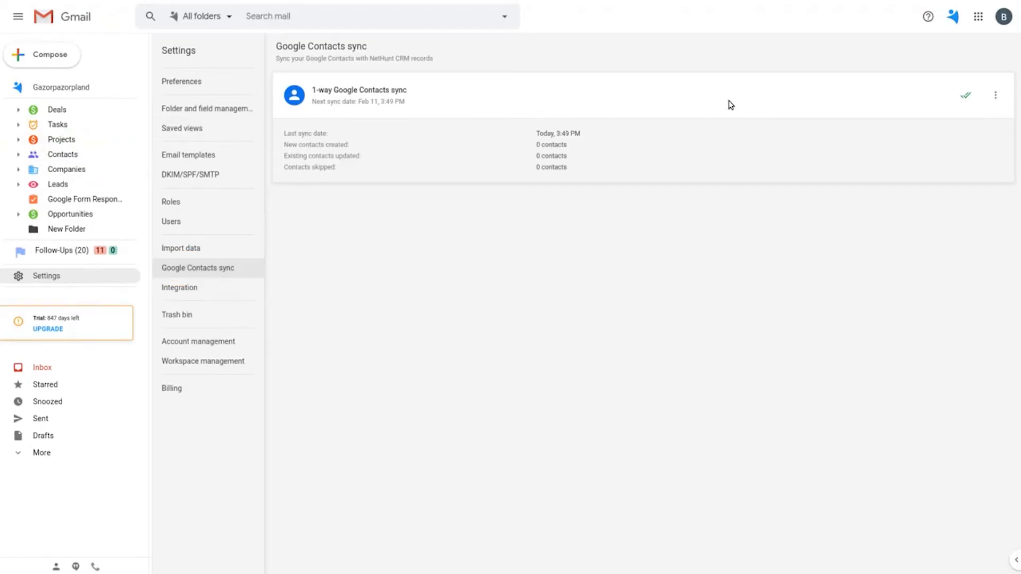
left_click_drag(413, 105, 313, 104)
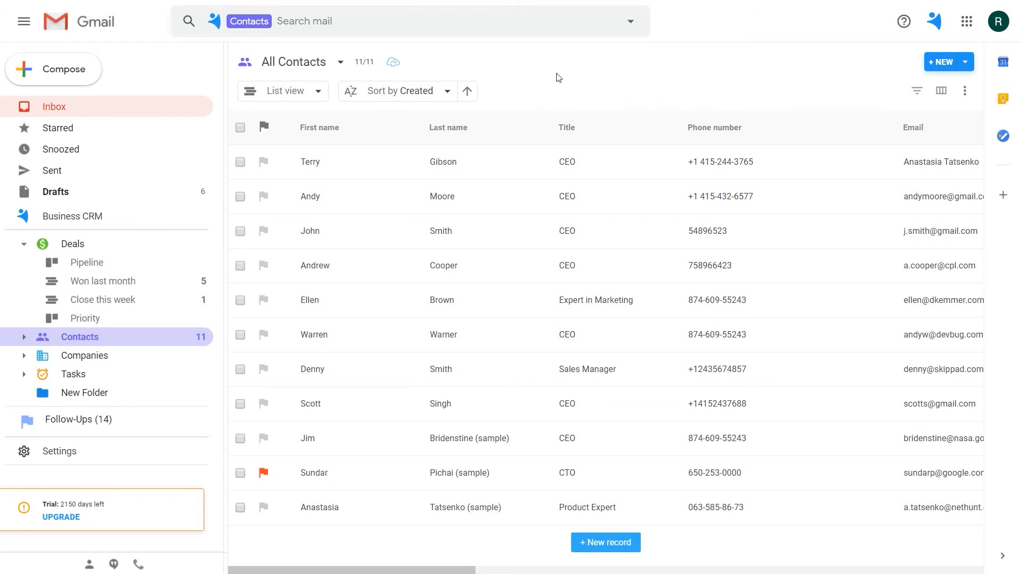
Filter the Contacts folder to records whose Title is CEO
left_click(917, 91)
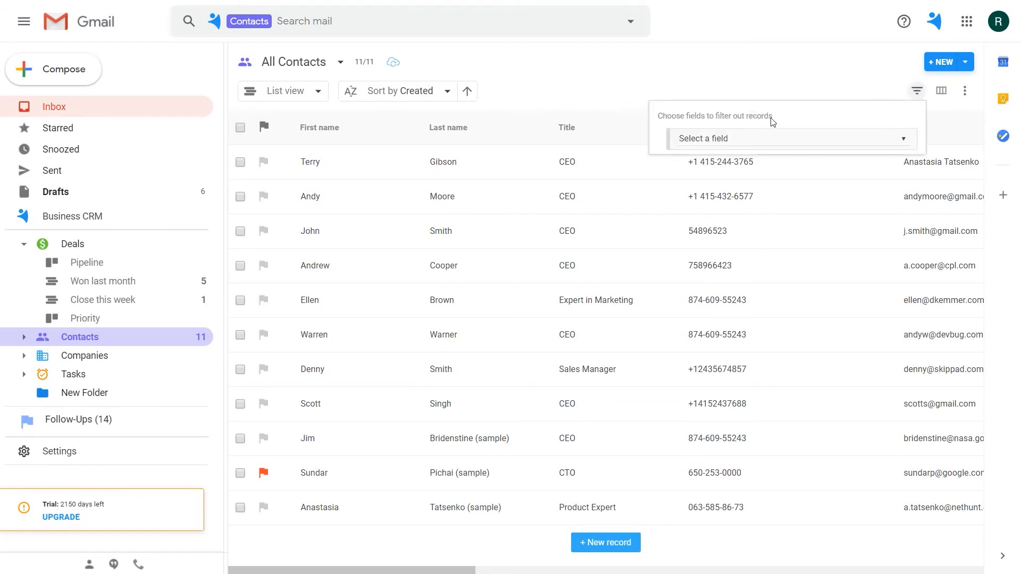
left_click(692, 140)
left_click(688, 196)
left_click(800, 140)
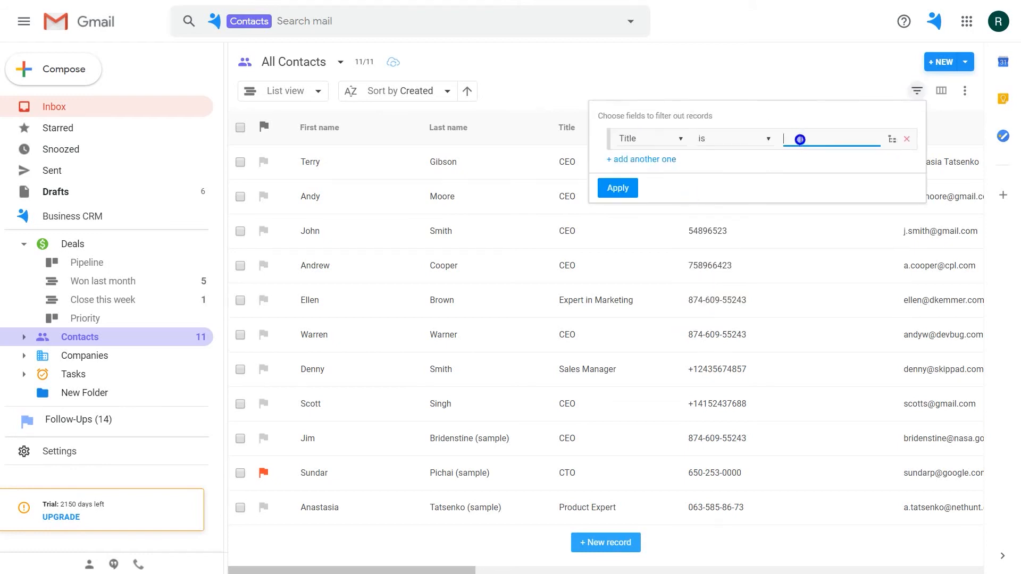
left_click(803, 161)
left_click(614, 189)
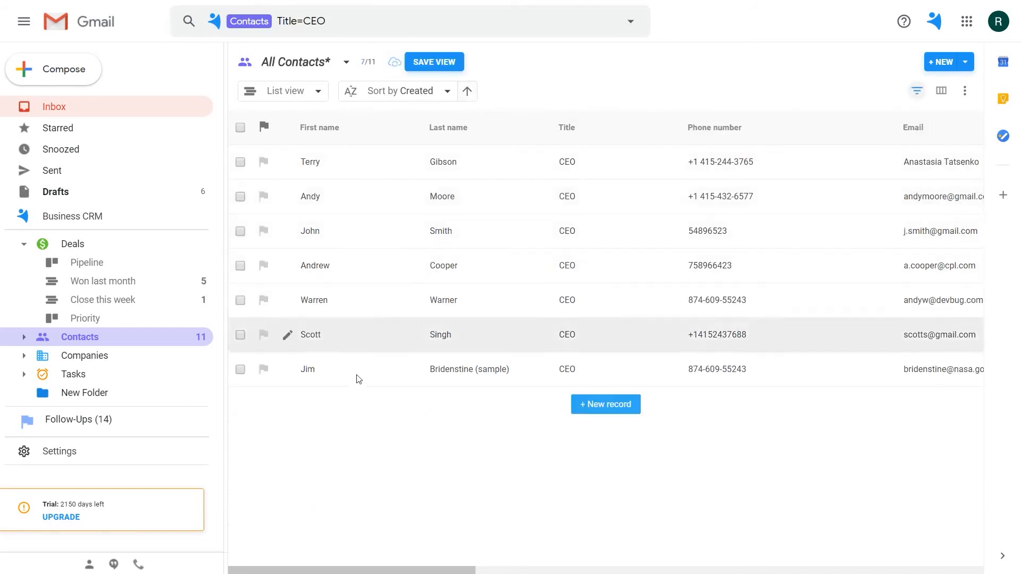
Select all the filtered contacts and create a new email campaign named "Campaign" for them in the Contacts folder
left_click(240, 127)
left_click(330, 92)
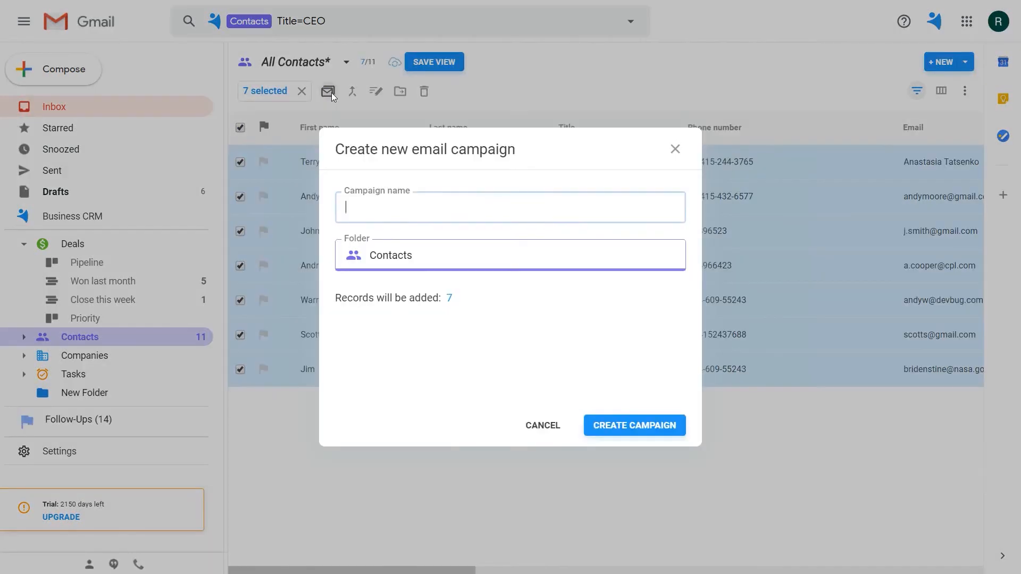
type("Campaign")
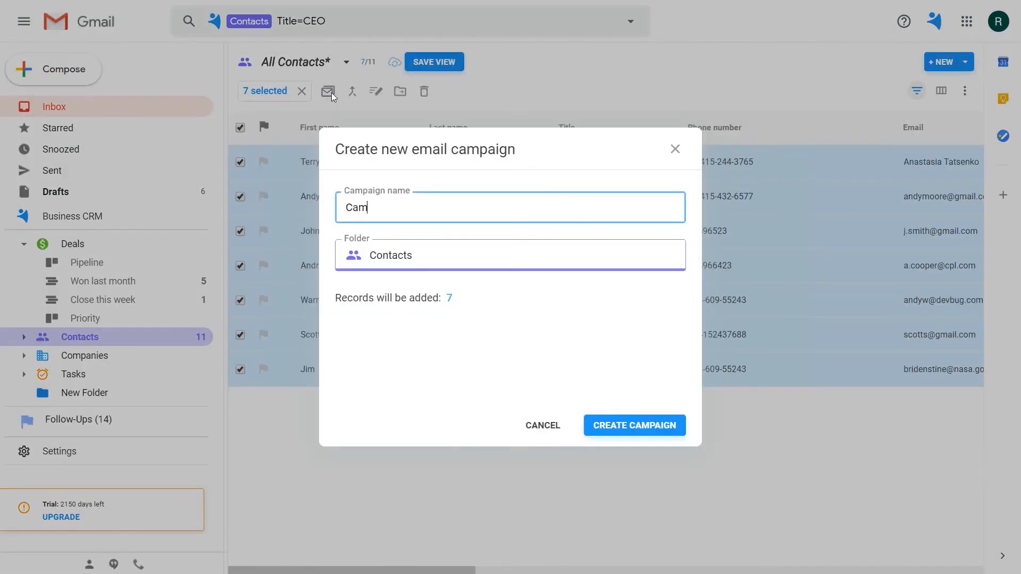
left_click(631, 423)
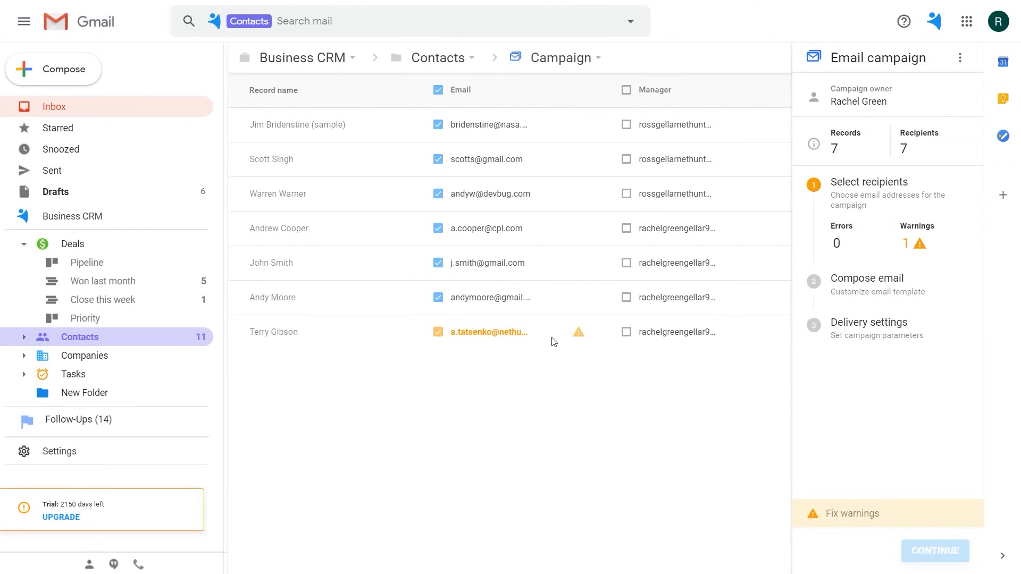
Exclude the Email address flagged with a warning on the last record from the campaign recipients
left_click(580, 335)
left_click(431, 281)
left_click(447, 305)
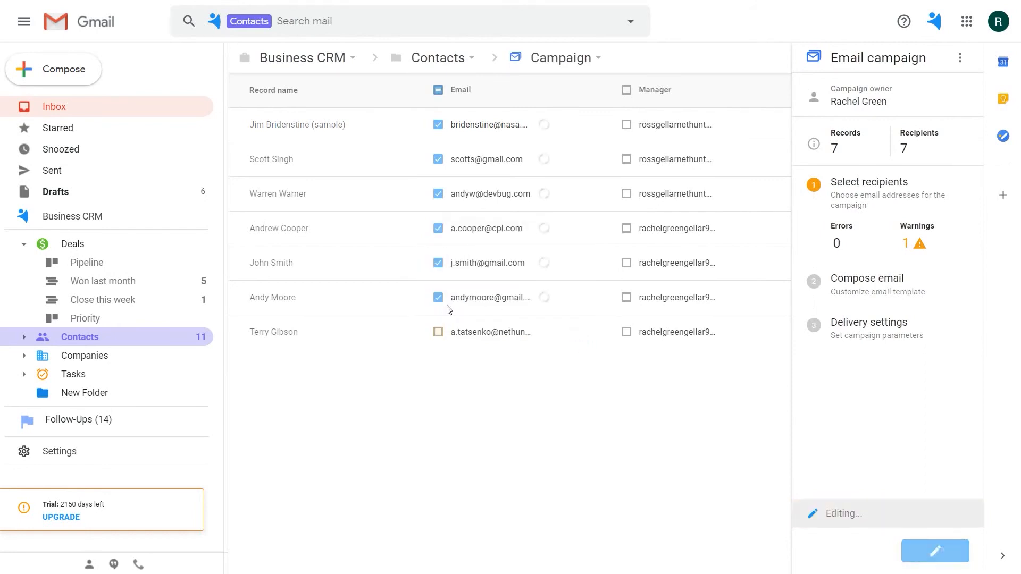
Add the Manager addresses of the first two records as recipients, exclude the duplicates and deselect the remaining Manager address
left_click(626, 125)
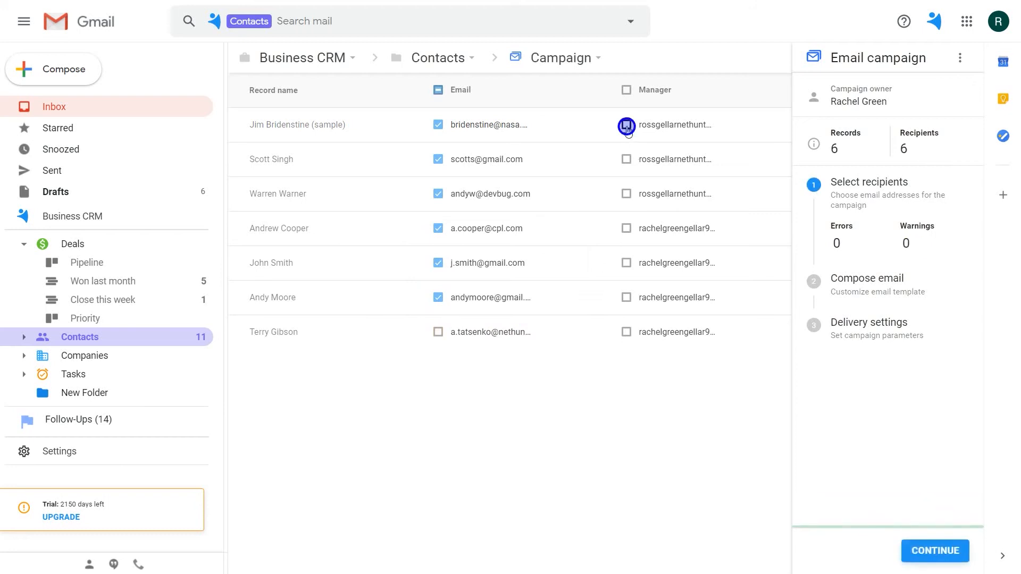
left_click(627, 160)
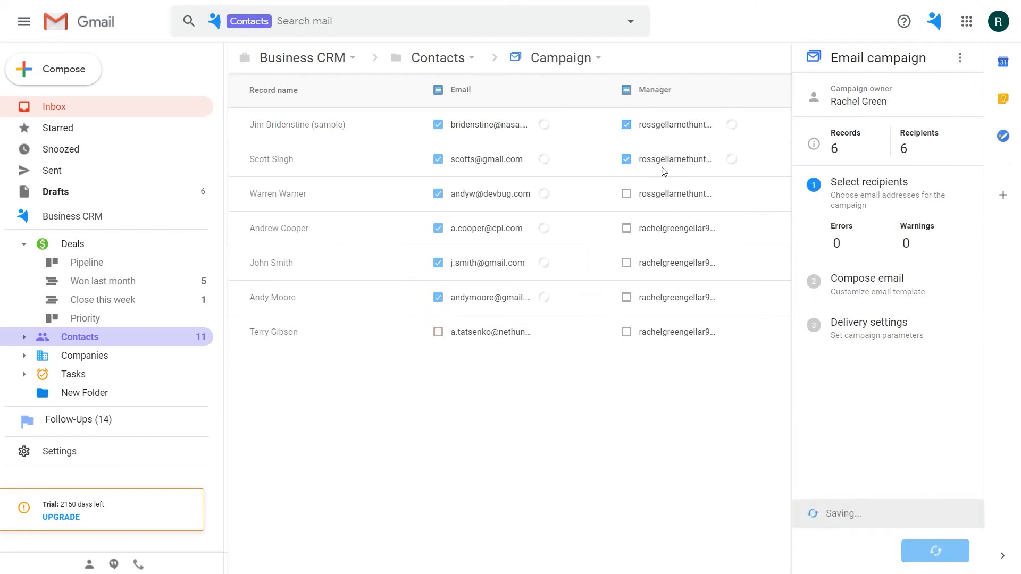
left_click(849, 244)
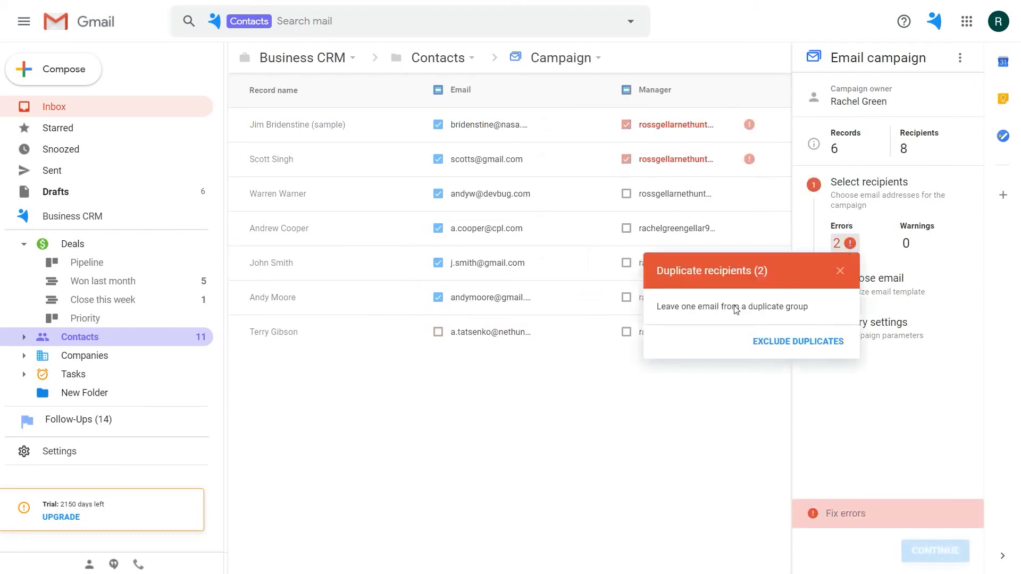
left_click(776, 344)
left_click(626, 126)
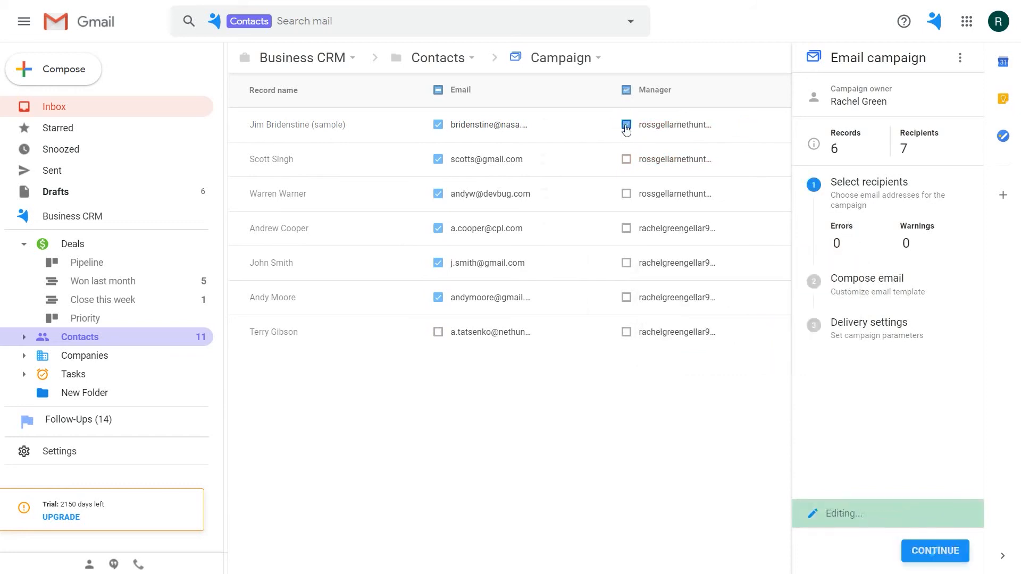
Compose the campaign email with the subject "Meeting", a "Hi" greeting, a next-week meeting invitation with booking link text, and a "click here" unsubscribe line
left_click(951, 554)
left_click(261, 166)
type("Meeting")
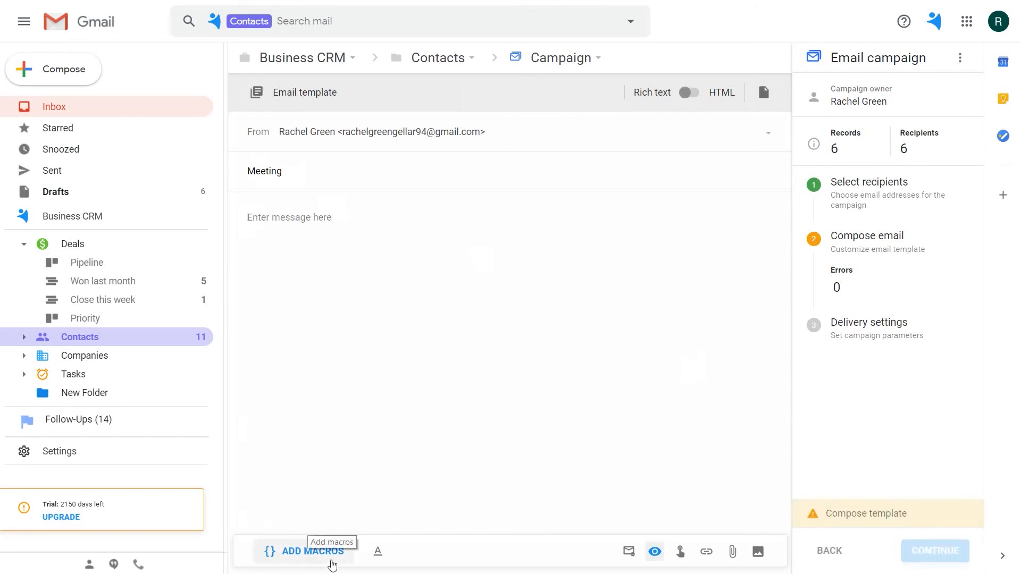
left_click(347, 401)
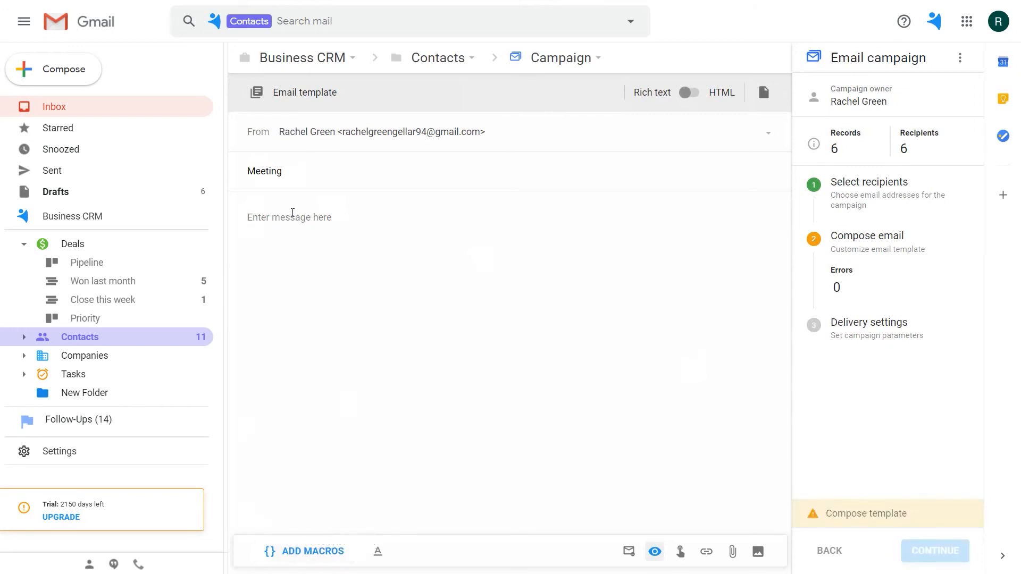
type("Hi Let's catch up for a meeting next week to discuss my new project. You can book a meeting with me by this link.  If you no longer want to hear from me, click here.")
Insert the First name macro from the record fields after "Hi" in the campaign message
left_click(271, 216)
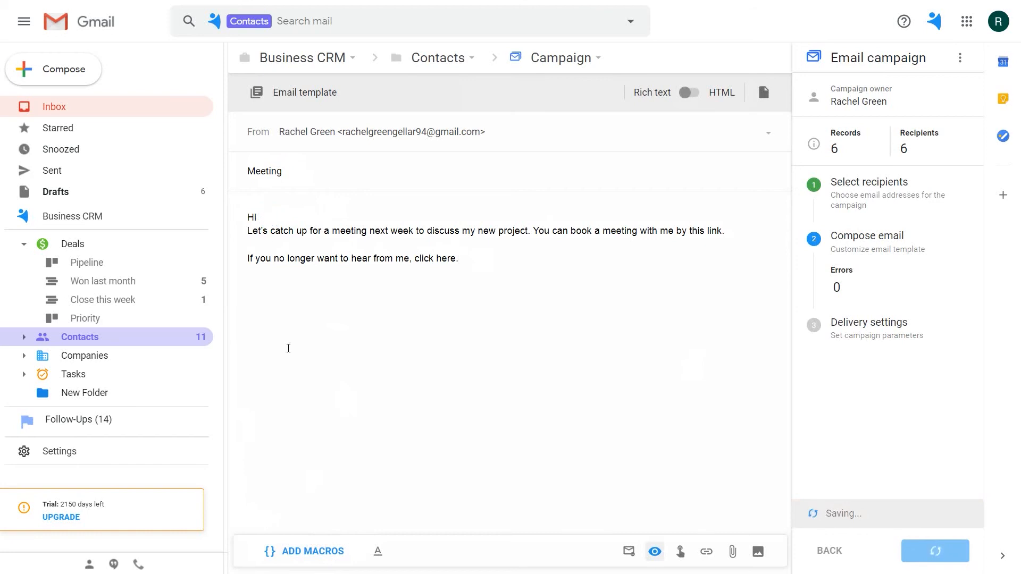
left_click(314, 552)
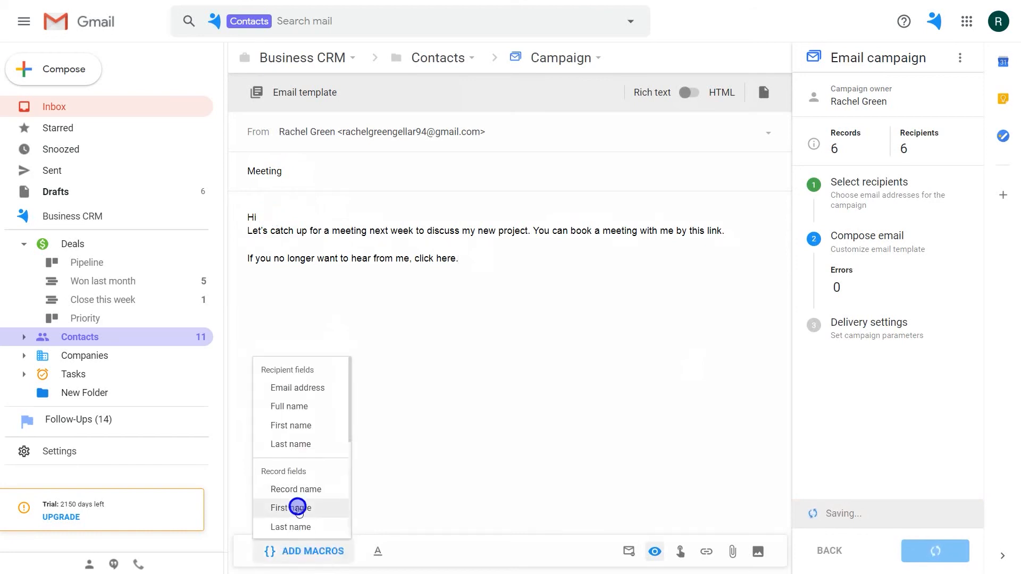
left_click(296, 507)
key("Return")
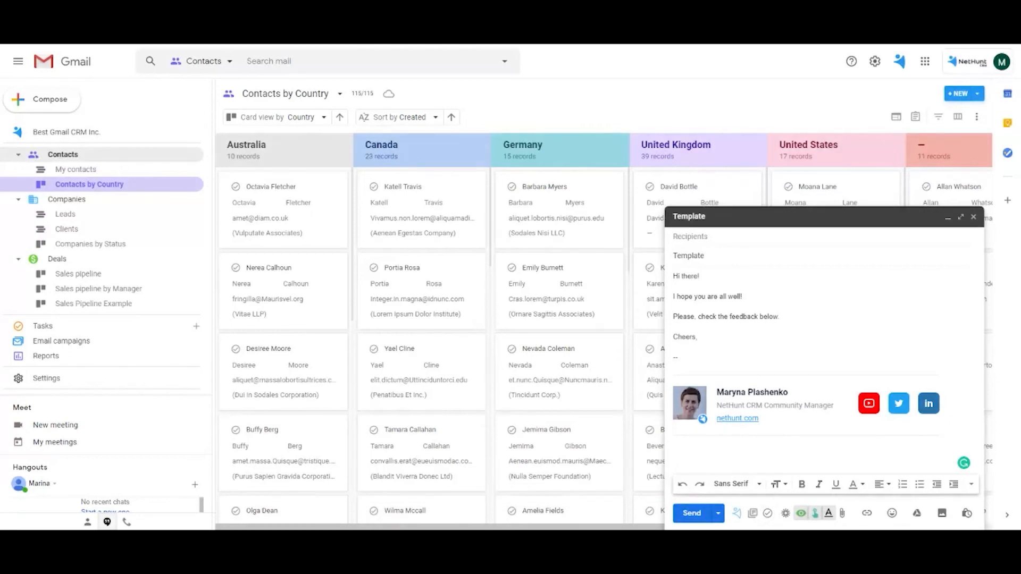
Save the drafted message as a personal template named "Template1" and insert that template into a new message
left_click(753, 513)
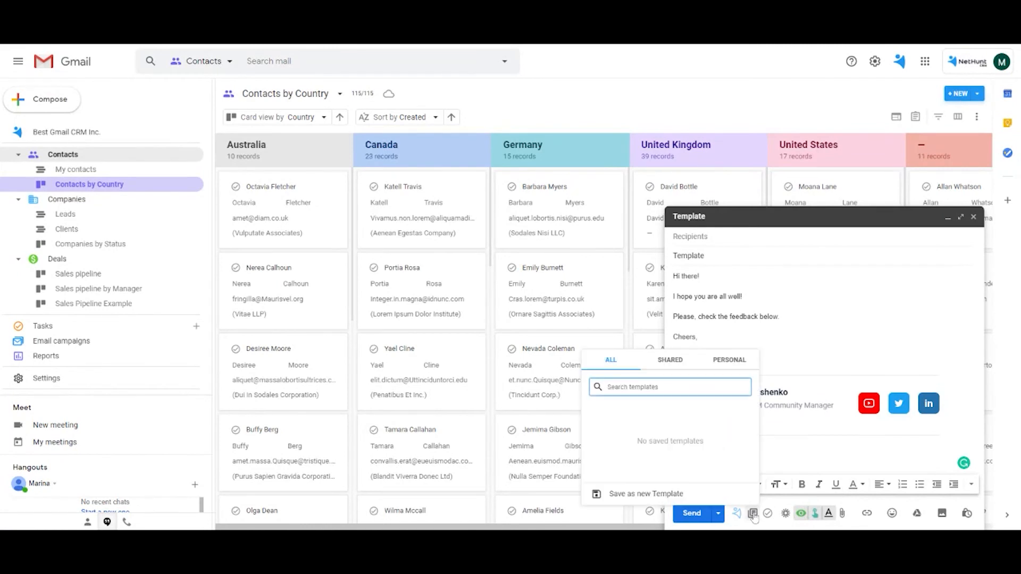
left_click(730, 364)
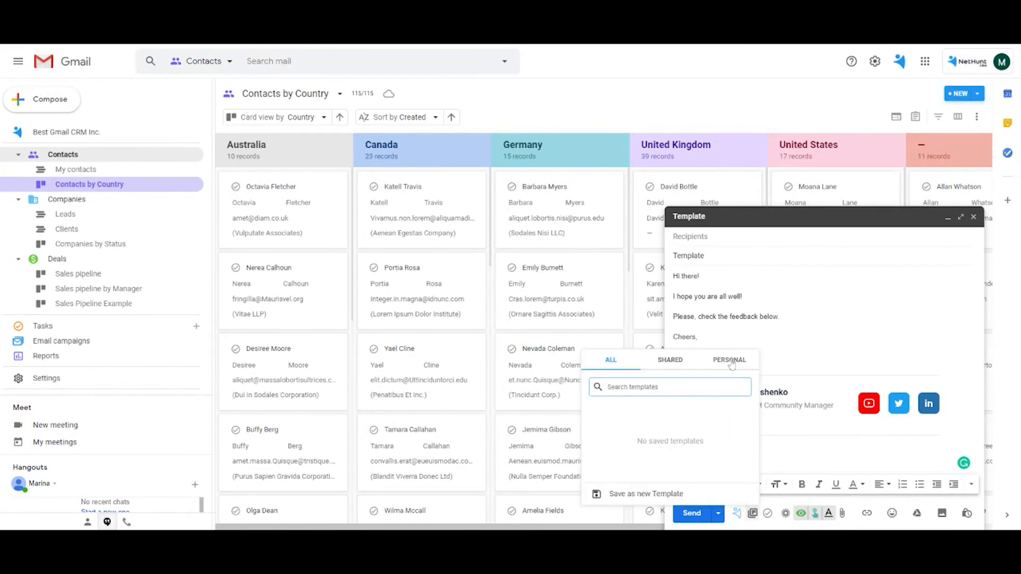
left_click(646, 495)
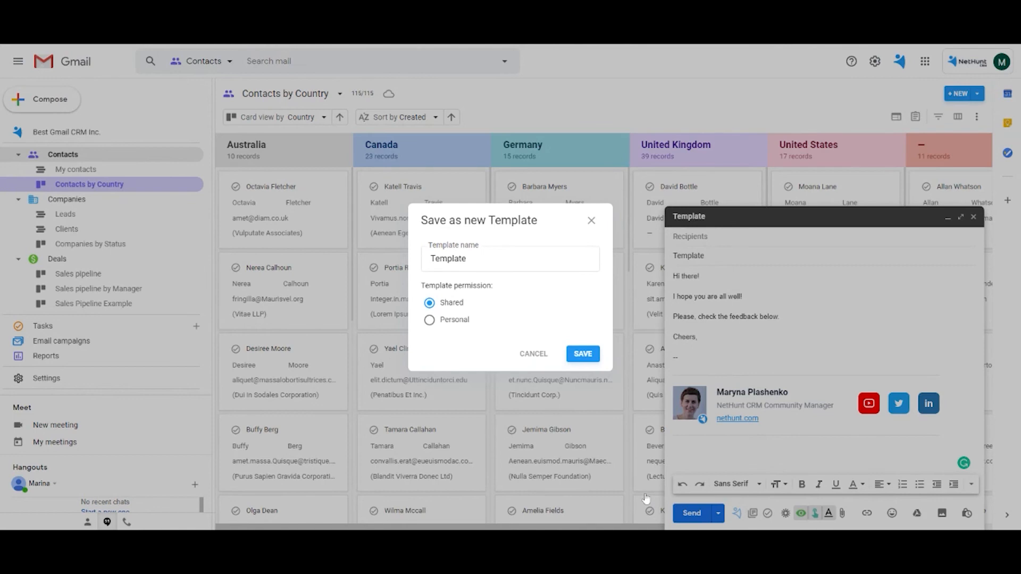
left_click(444, 321)
left_click(483, 260)
type("1")
left_click(584, 355)
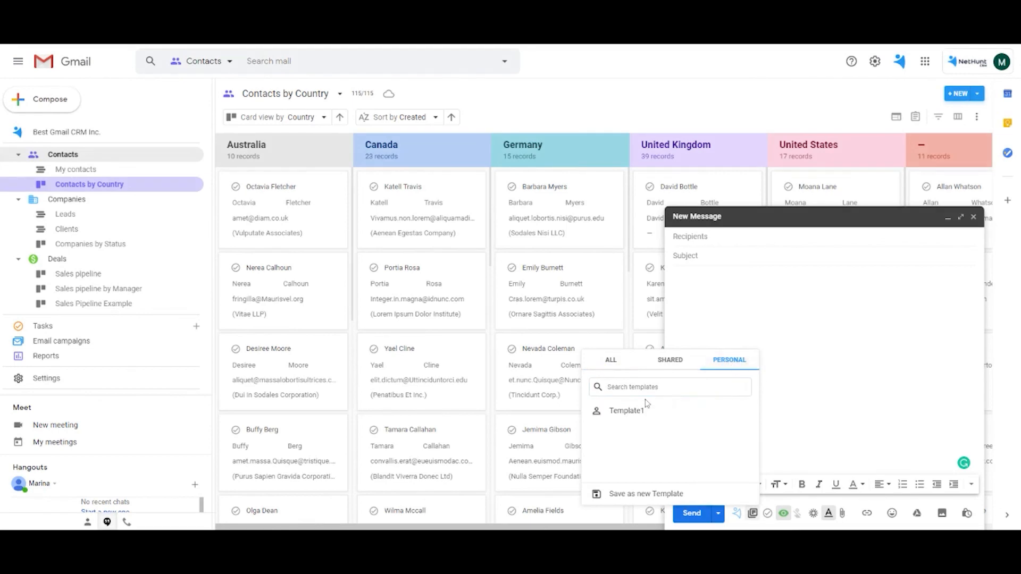
left_click(634, 411)
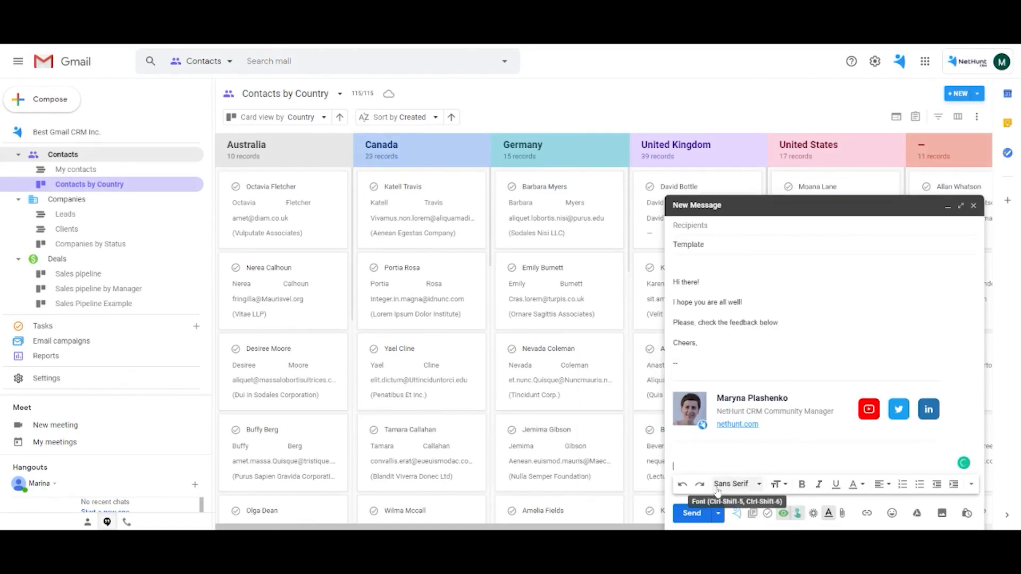